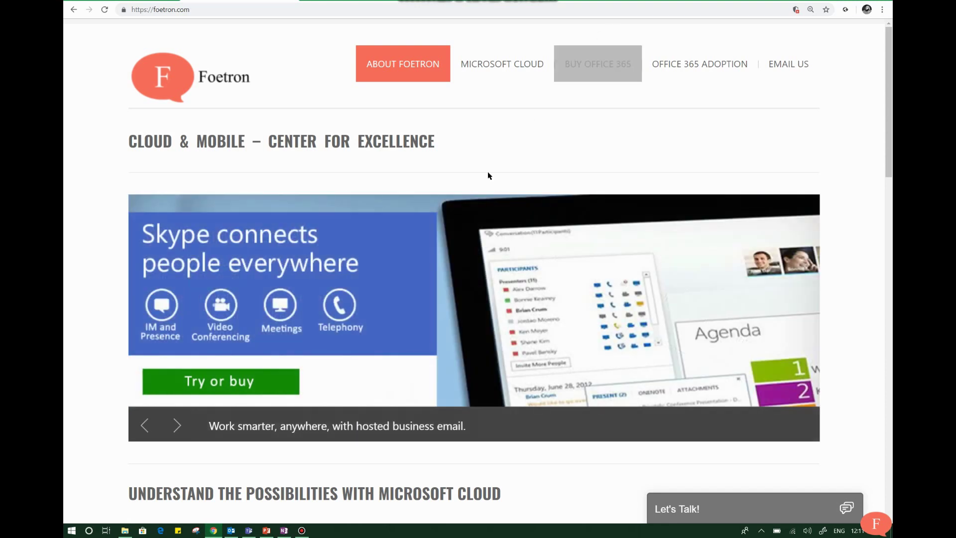
- In Outlook, clear the sender search filter and start a new email with the signature
click(232, 530)
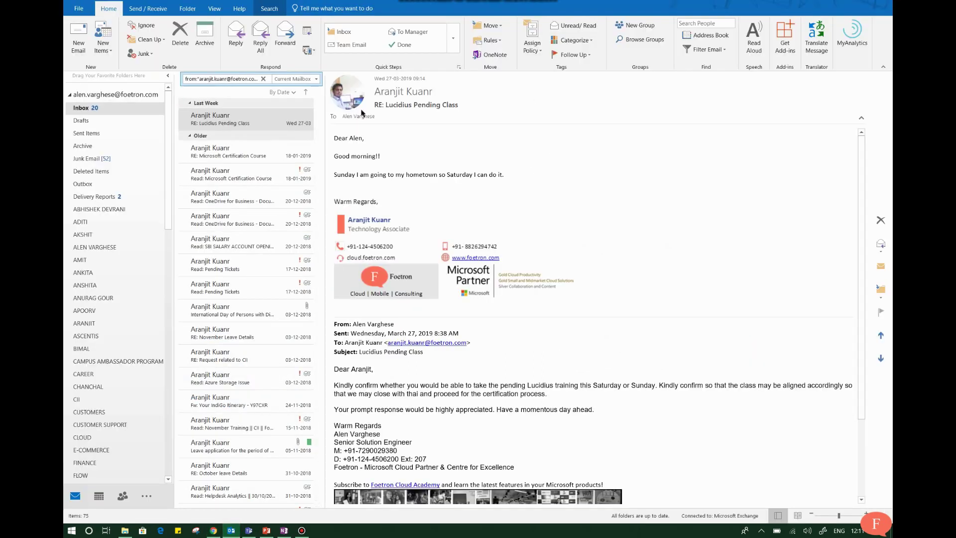
click(261, 80)
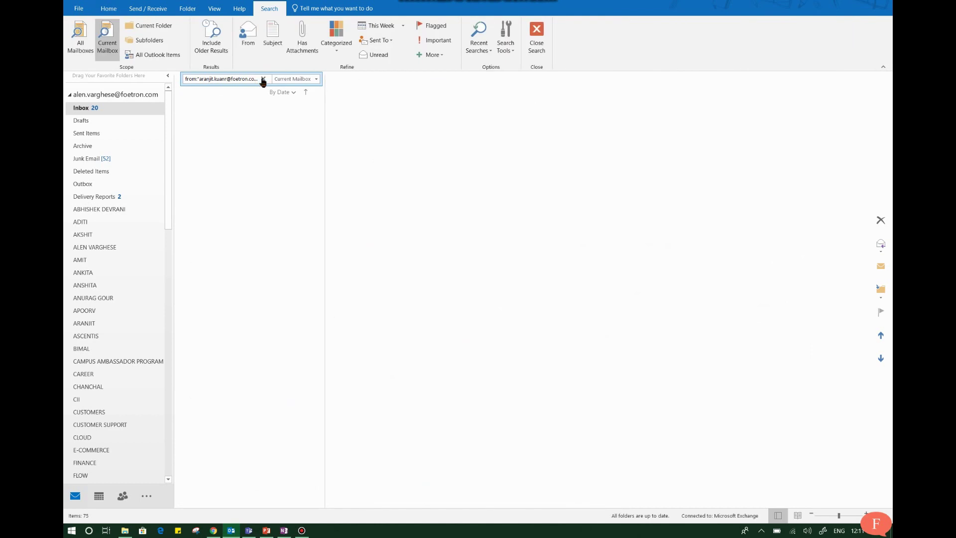
click(488, 90)
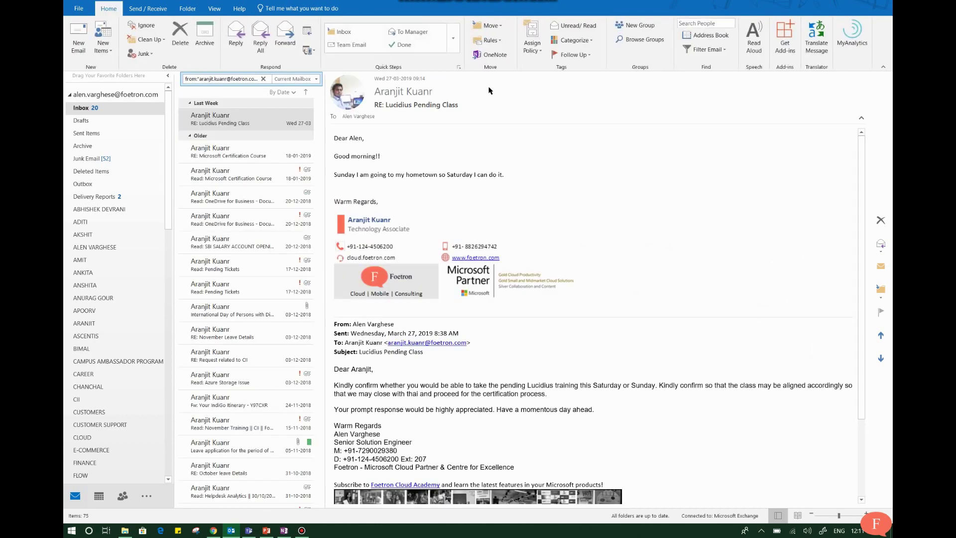
key(Escape)
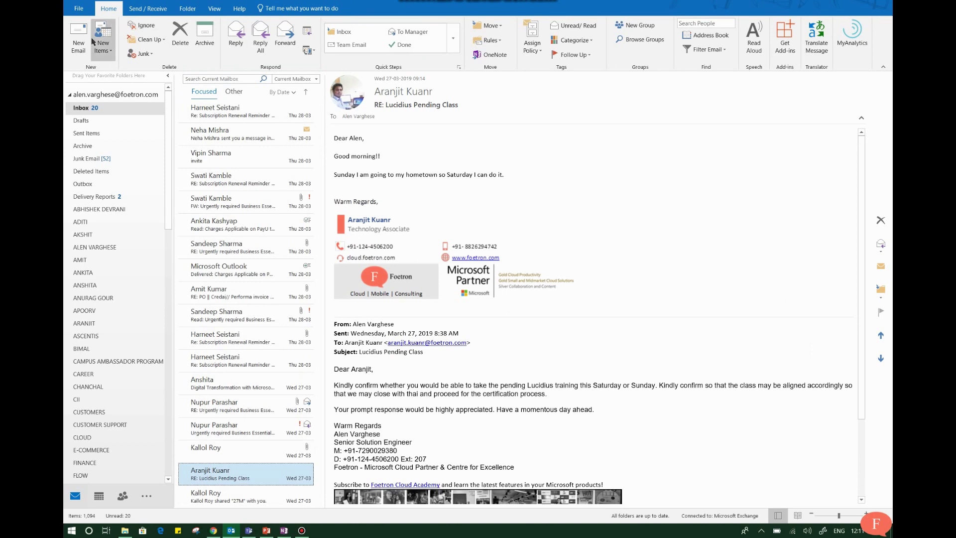
click(68, 44)
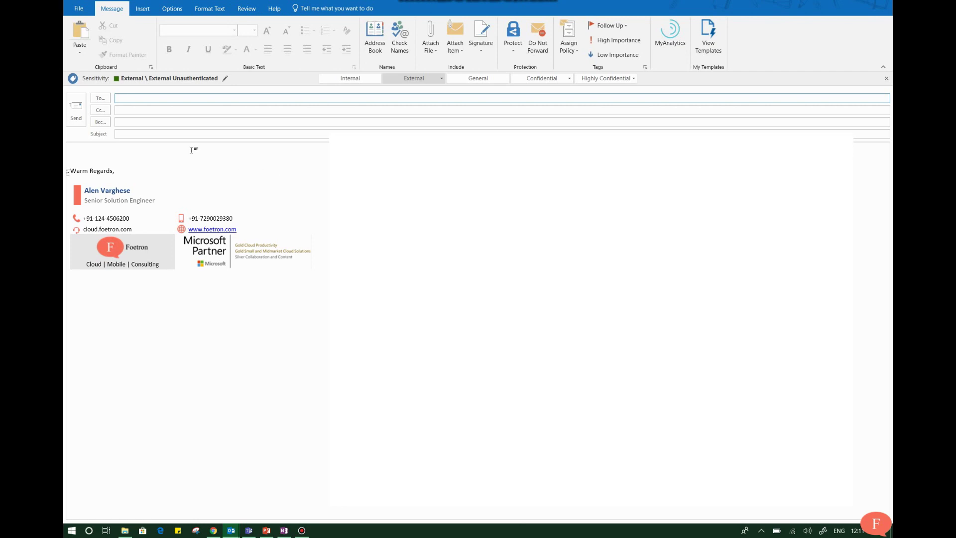
- Show the Attach File options: recent files plus OneDrive, Sites and Group Files
click(436, 46)
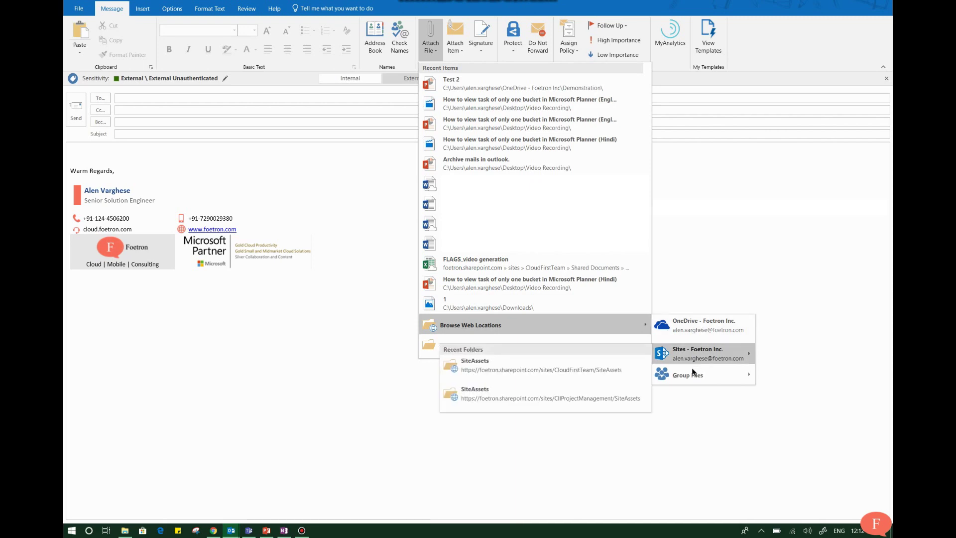
mouse_move(470, 325)
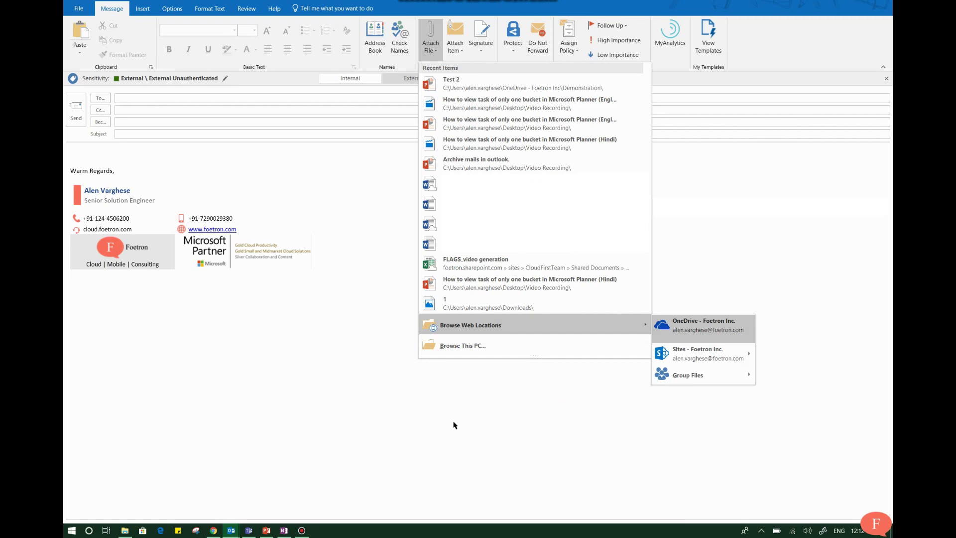
- In OneNote, insert a file attachment: TEST 3 from the OneDrive Demonstration folder
click(284, 530)
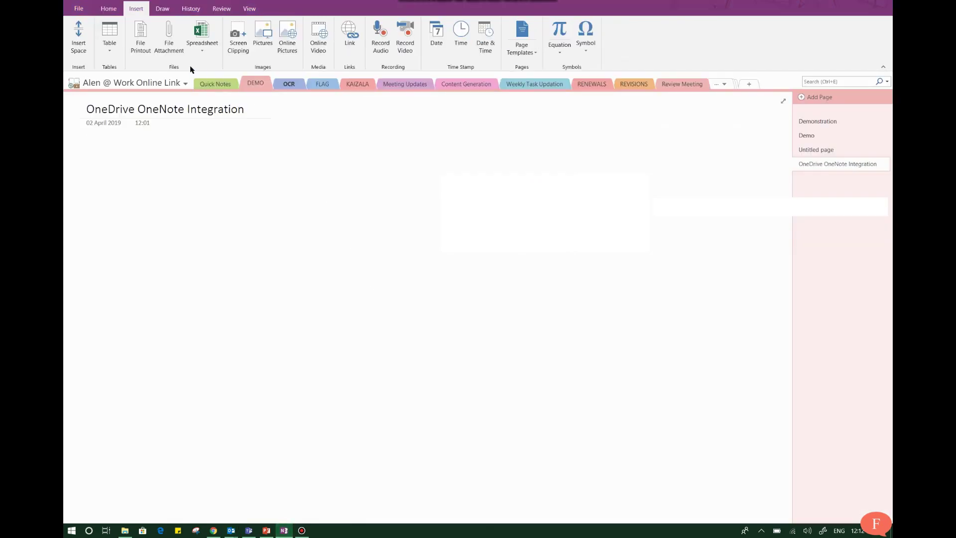
click(170, 46)
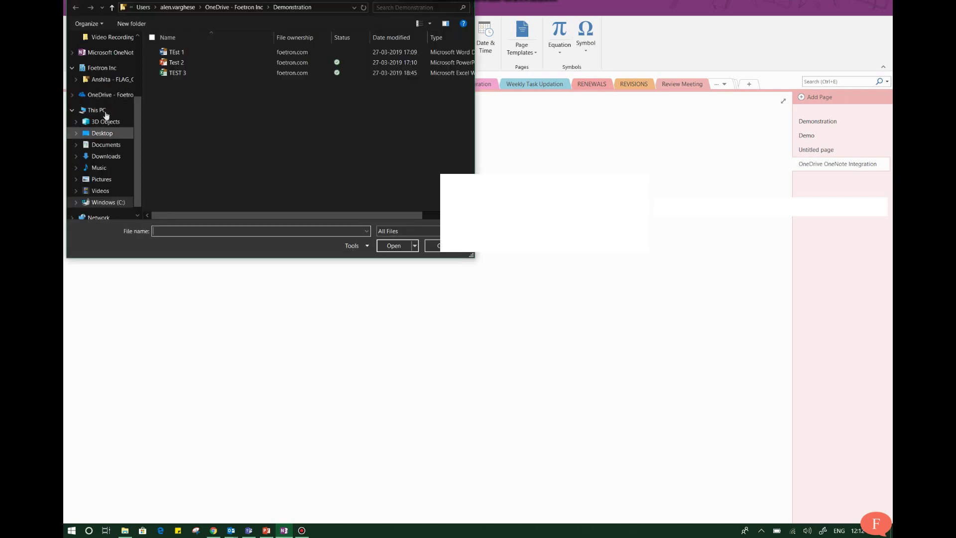
click(109, 98)
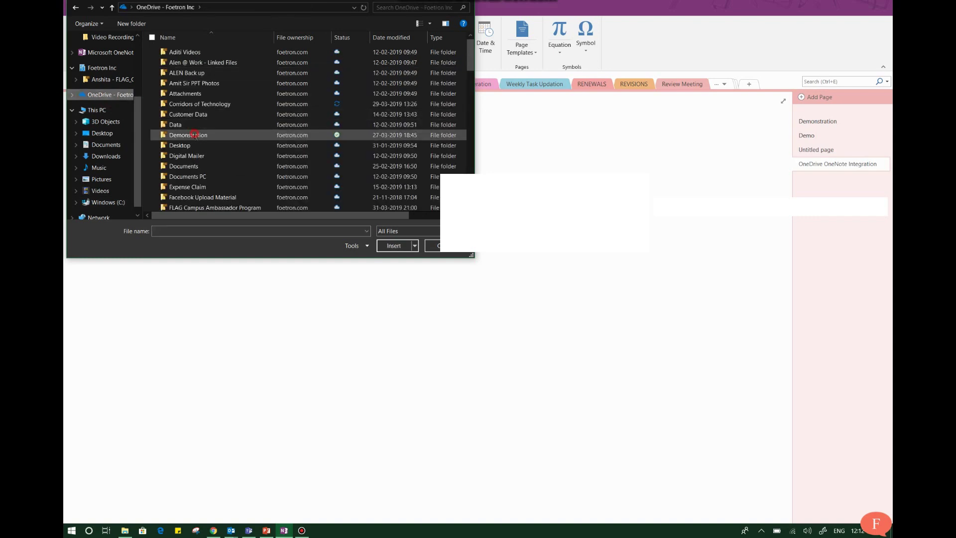
double_click(194, 135)
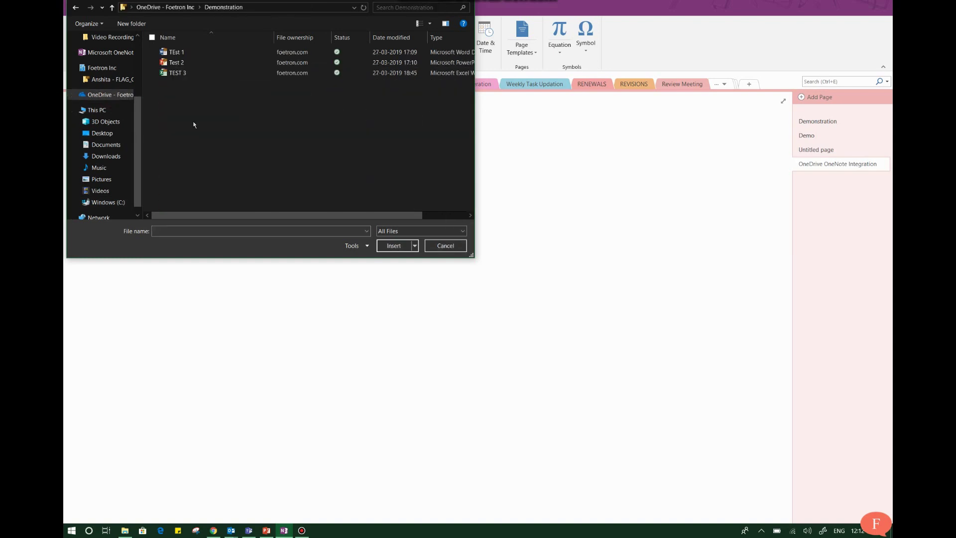
click(185, 73)
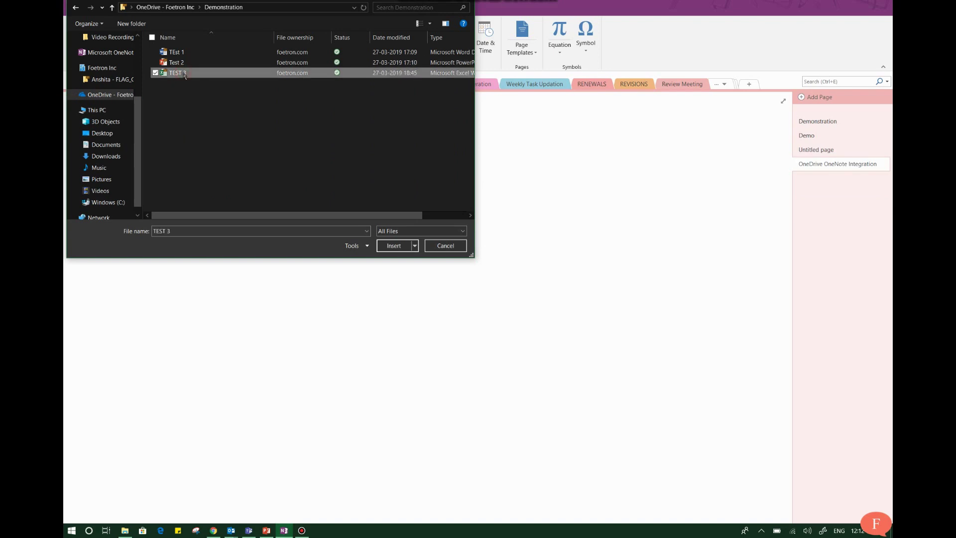
click(394, 247)
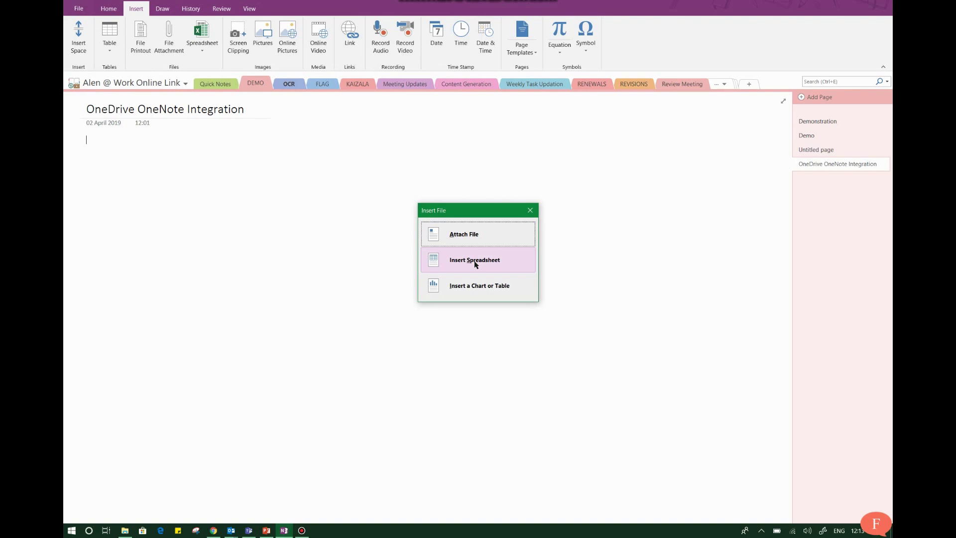
- Choose Attach File so TEST 3.xlsx is uploaded as an attachment to the page
click(498, 241)
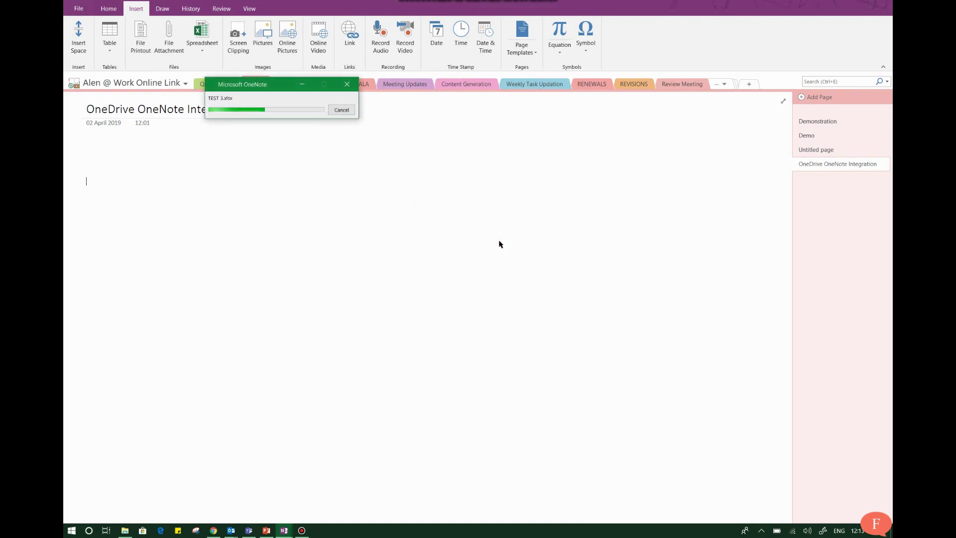